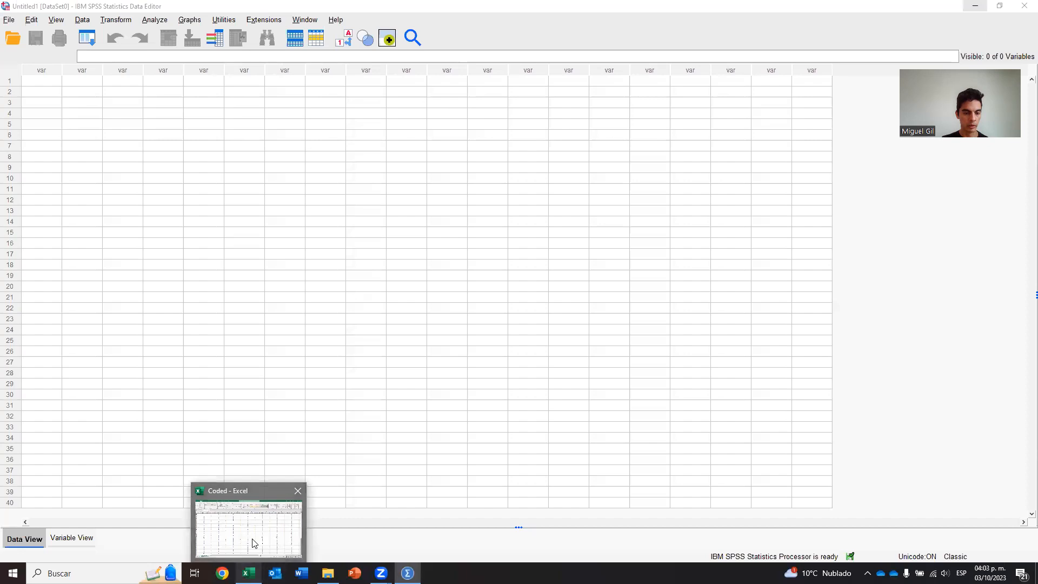
Switch to the Coded workbook in Excel, review its variable codes and coded responses up to column LC1, and return to SPSS.
left_click(219, 195)
key("ctrl+Left")
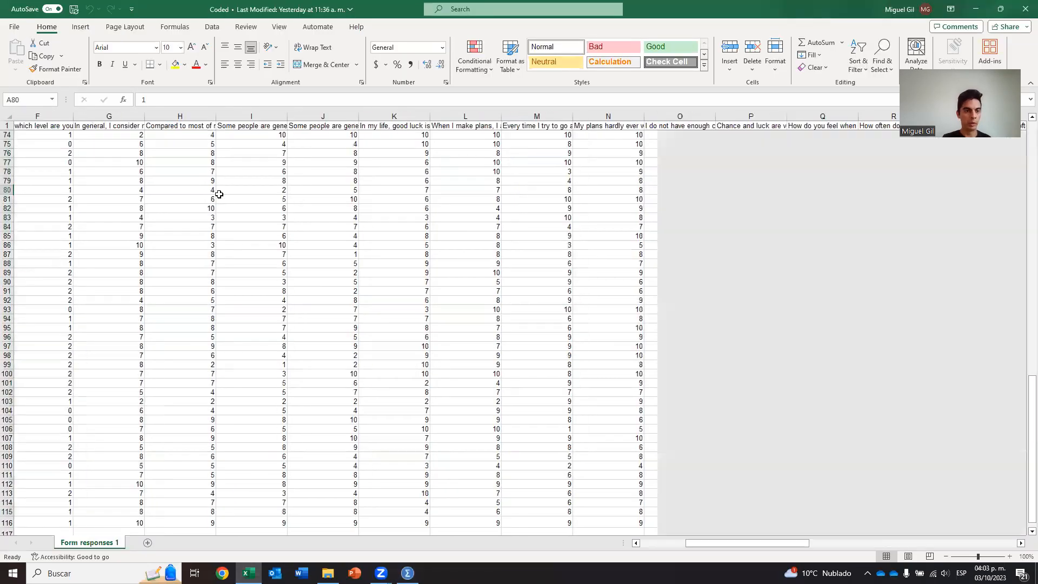
key("ctrl+Up")
key("Down")
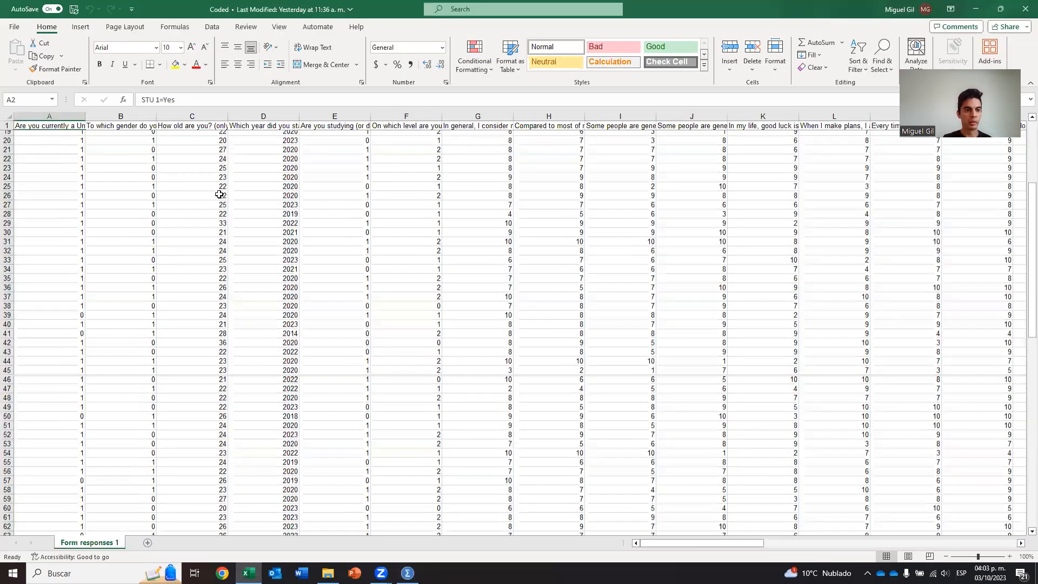
key("Right")
key("Right")
key("Right")
key("Right")
key("Right")
key("Right")
key("Right")
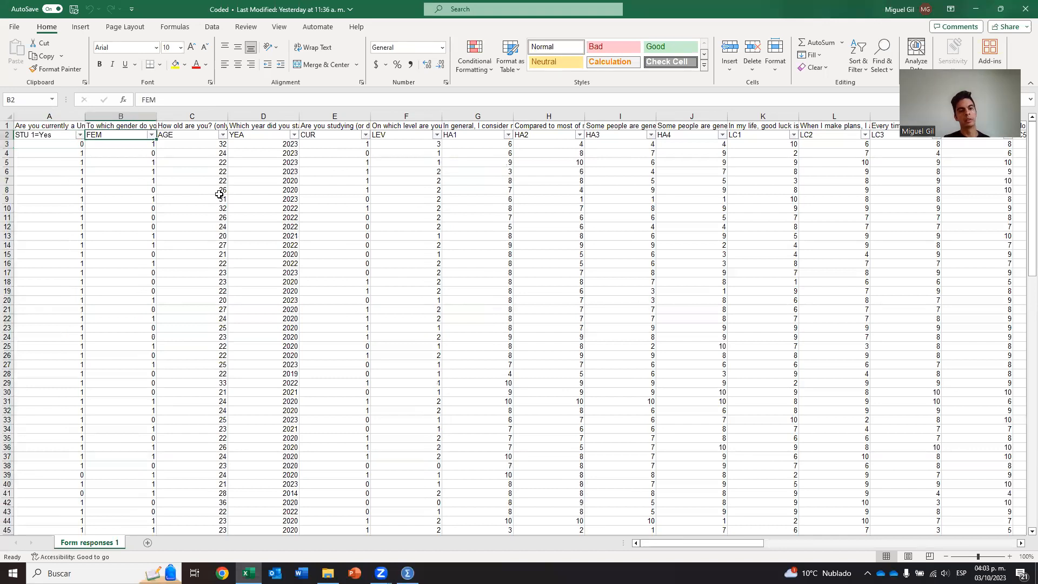
key("Left")
key("Left")
key("Left")
key("Left")
key("Left")
key("Down")
key("Left")
key("Left")
key("Right")
key("Right")
key("Right")
key("Right")
key("Right")
key("Right")
key("Right")
key("Right")
key("Right")
key("Right")
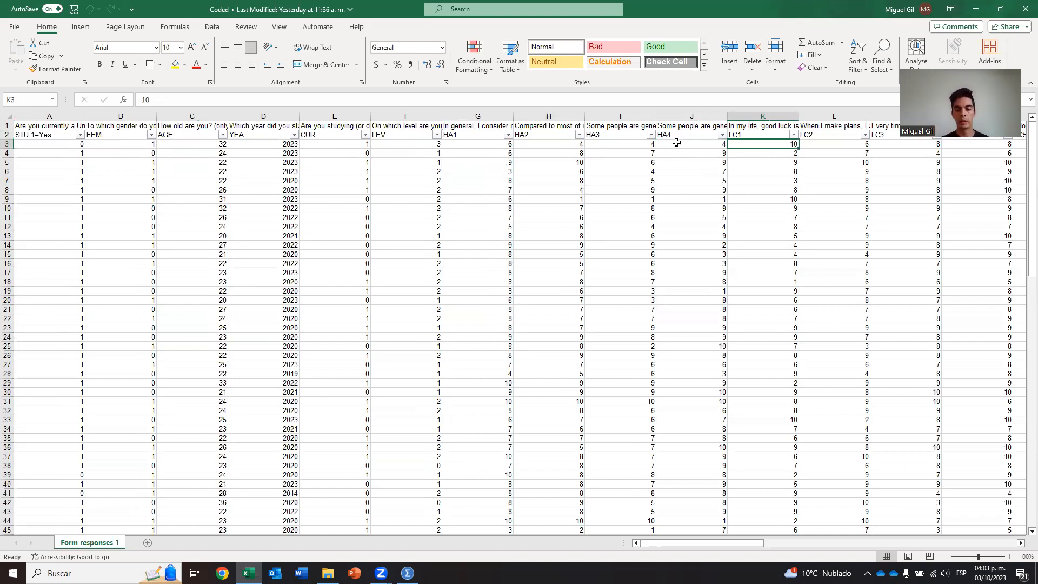
left_click(975, 16)
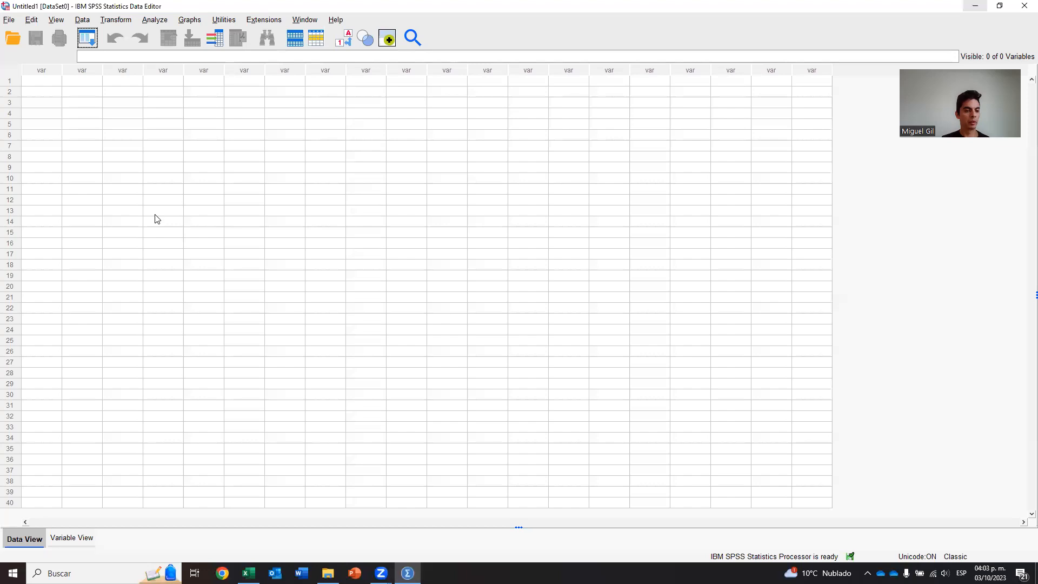
In the variable definitions, name the first variable STU, matching the first code in the Excel sheet.
left_click(72, 539)
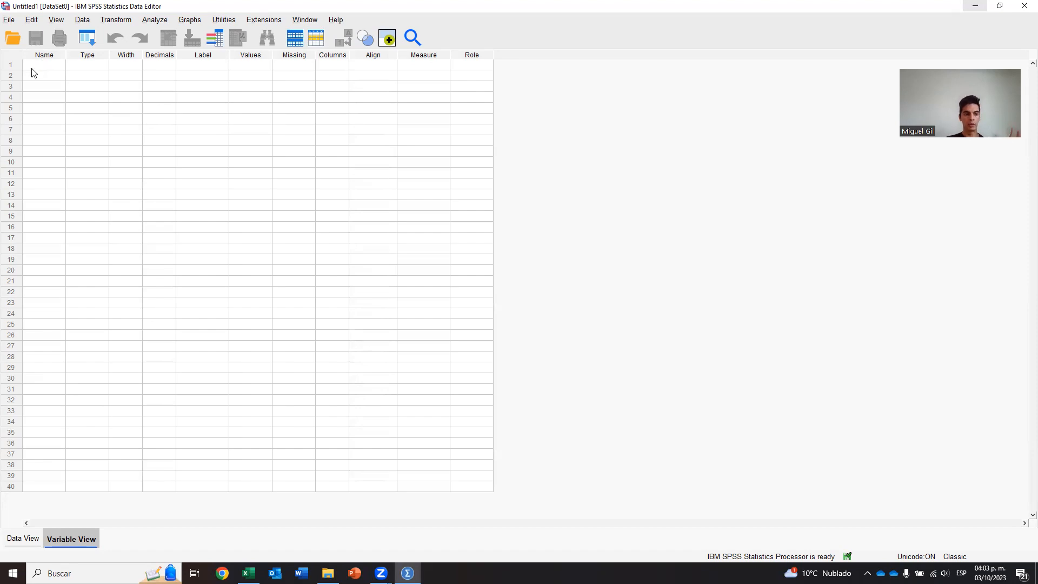
left_click(53, 65)
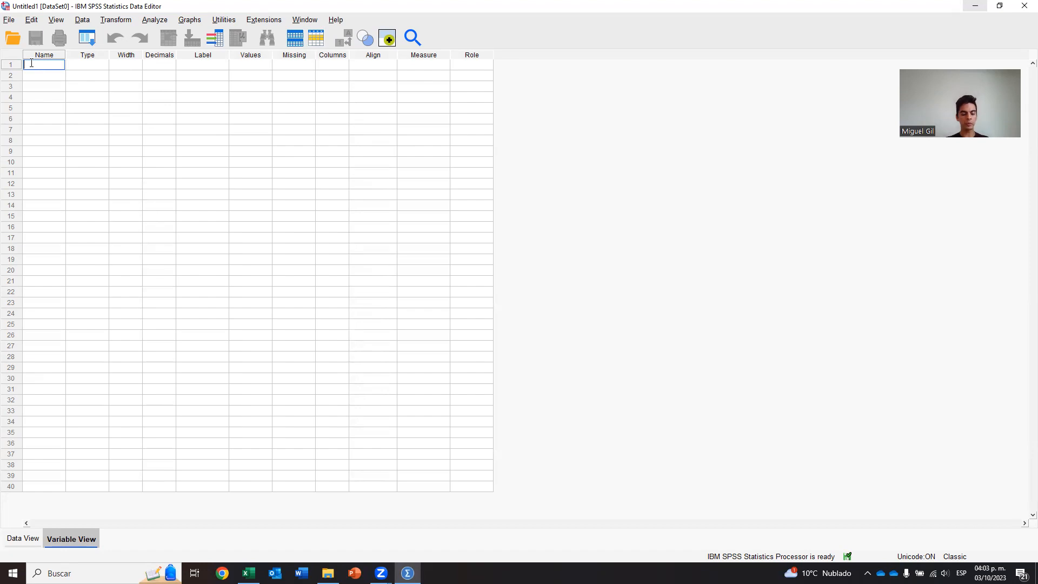
key("alt+Tab")
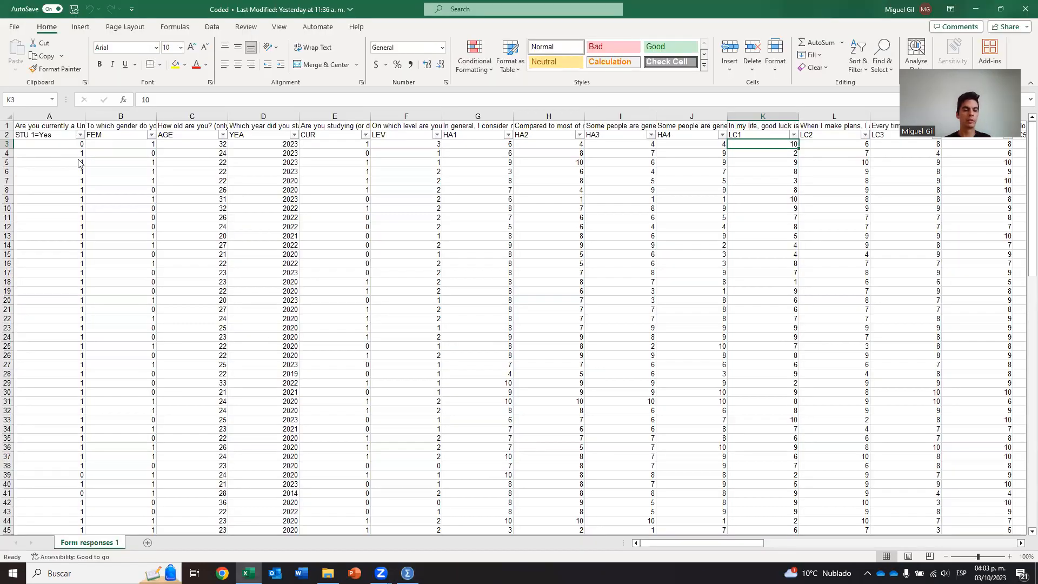
key("alt+Tab")
double_click(45, 66)
type("stu")
key("BackSpace")
key("BackSpace")
key("BackSpace")
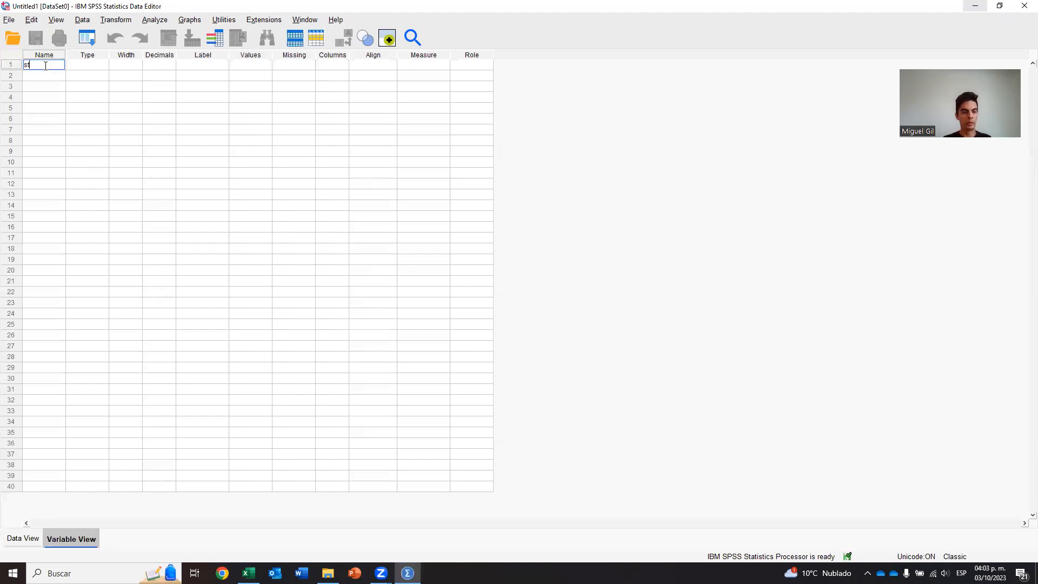
type("STU")
key("Return")
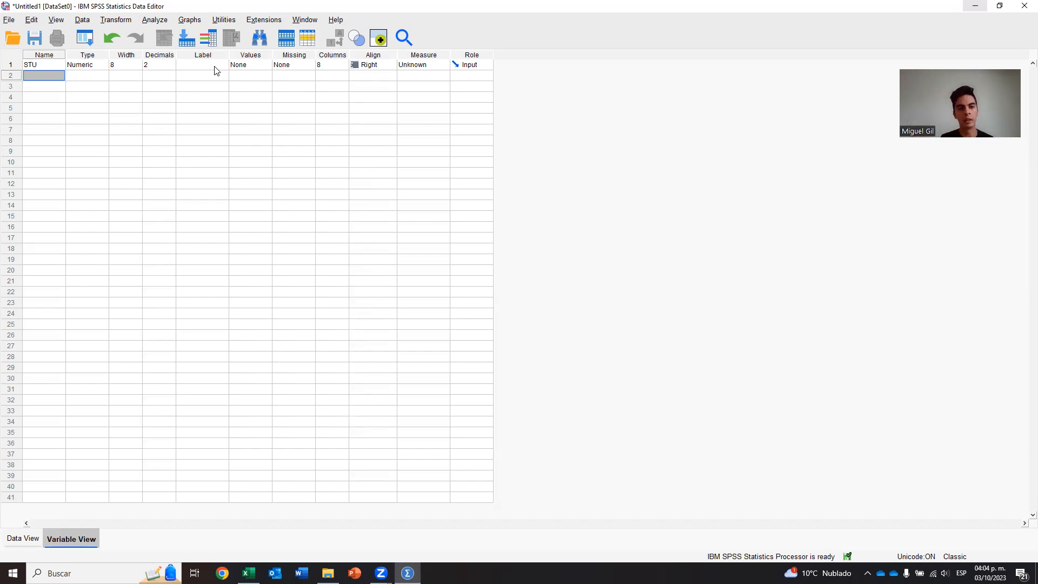
Set the STU variable's column width to 3 and its decimals to 0.
left_click(332, 66)
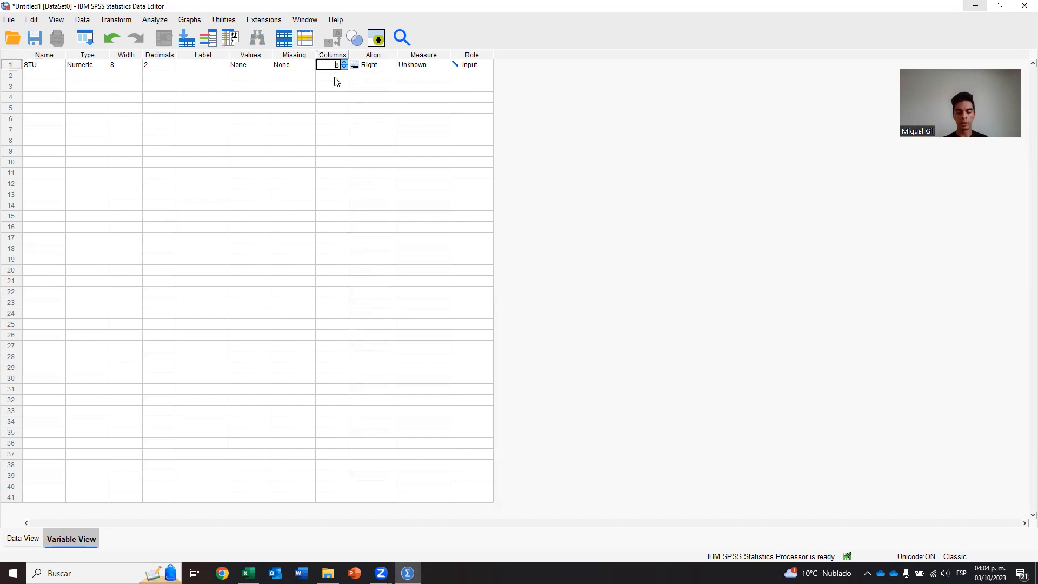
type("3")
left_click(335, 78)
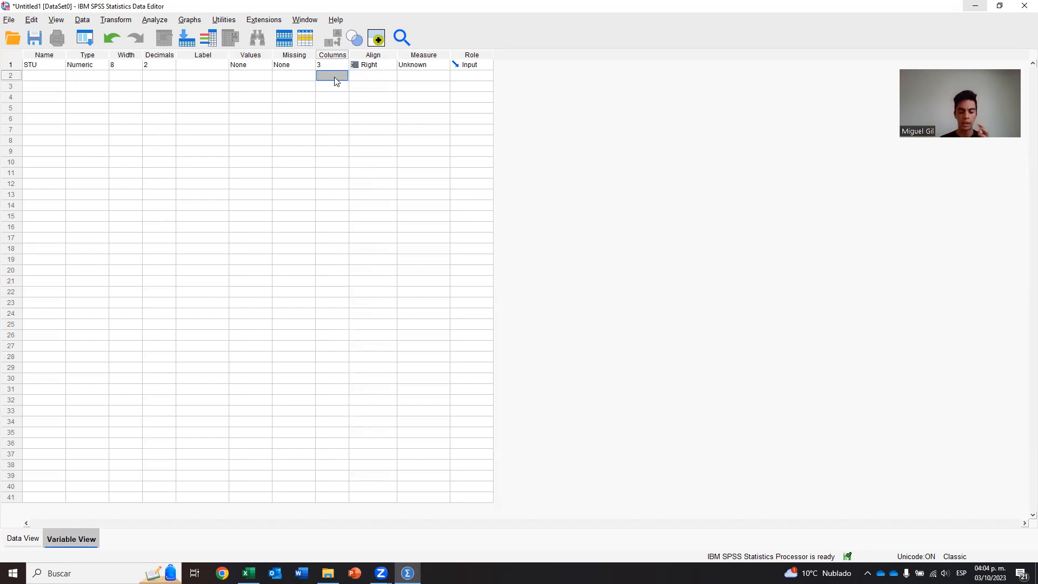
key("Up")
key("Left")
key("Left")
key("Left")
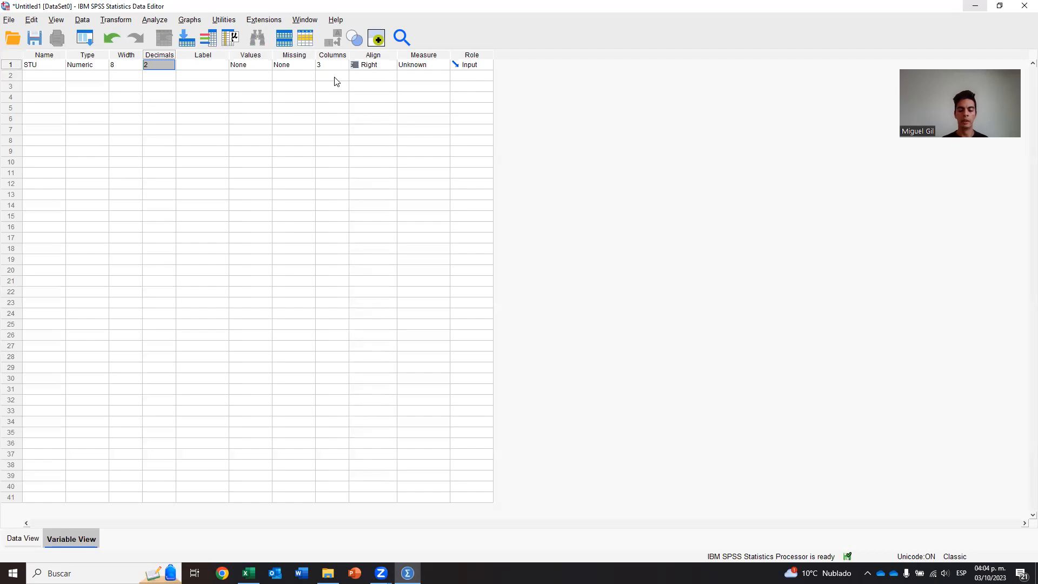
type("0")
key("Return")
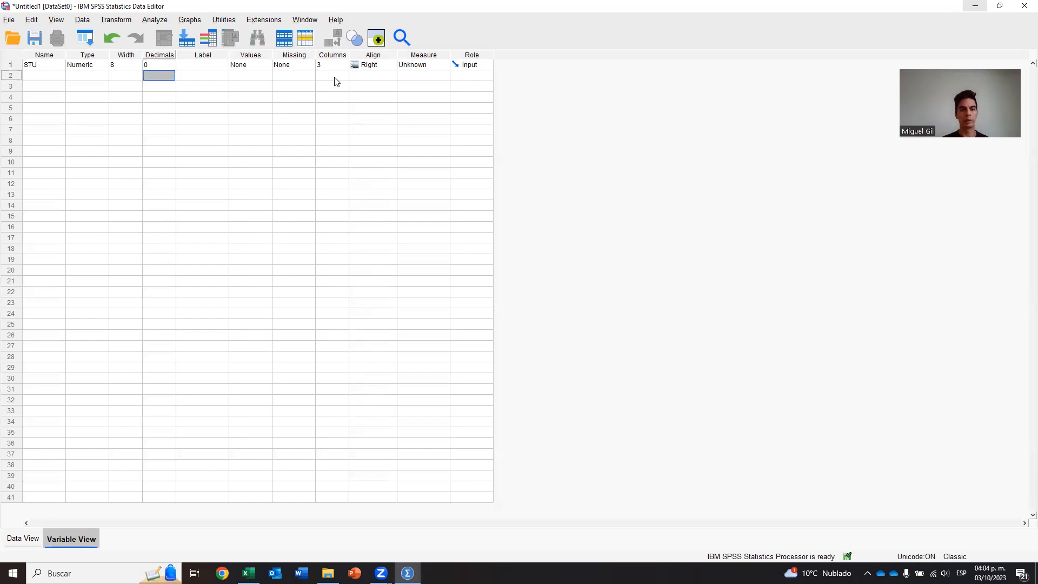
Set the measurement level of the STU variable to Nominal.
key("Up")
key("Right")
key("Right")
key("Right")
key("Right")
key("Right")
key("Right")
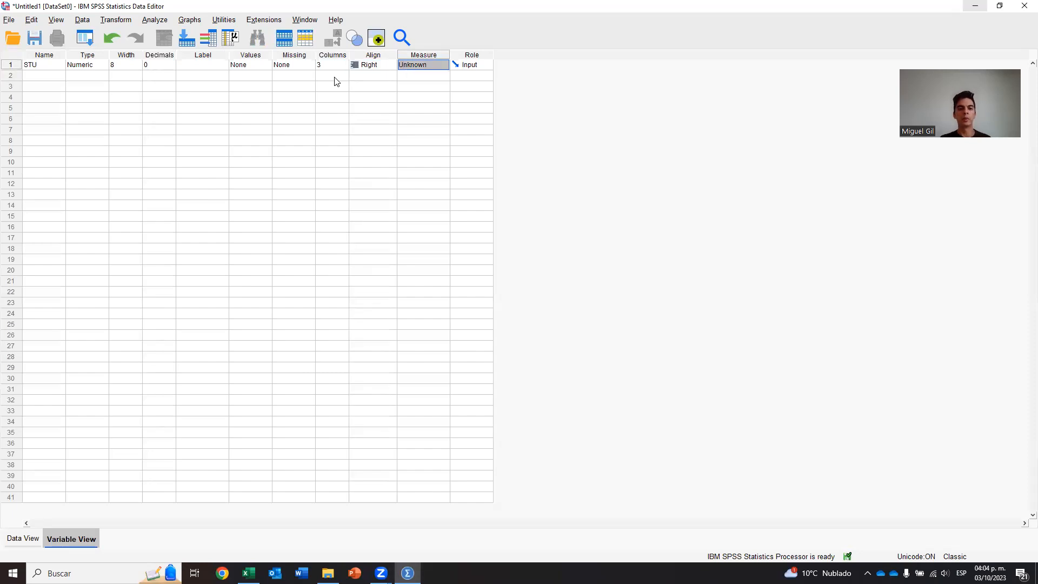
left_click(437, 64)
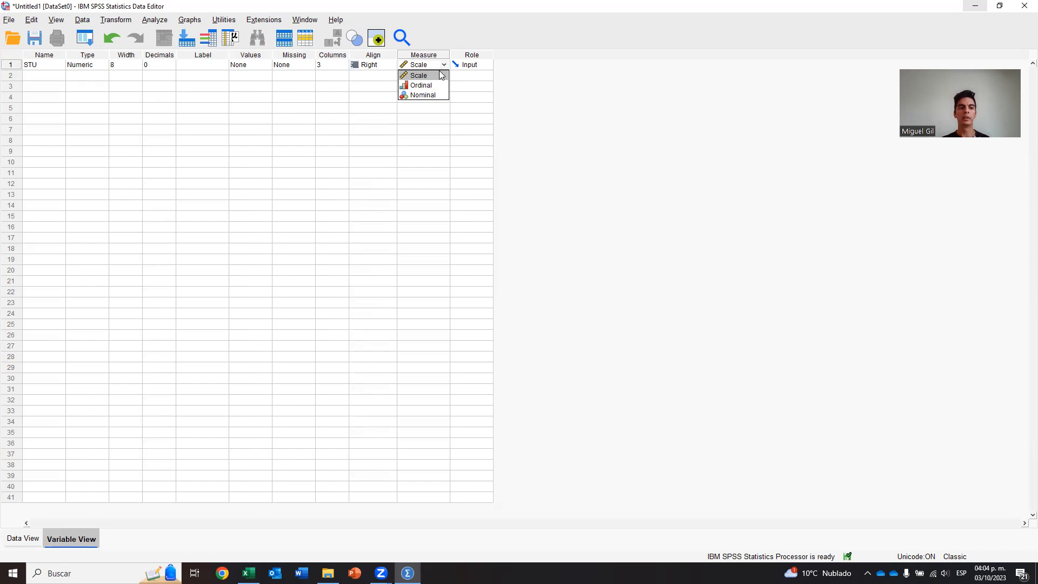
left_click(424, 96)
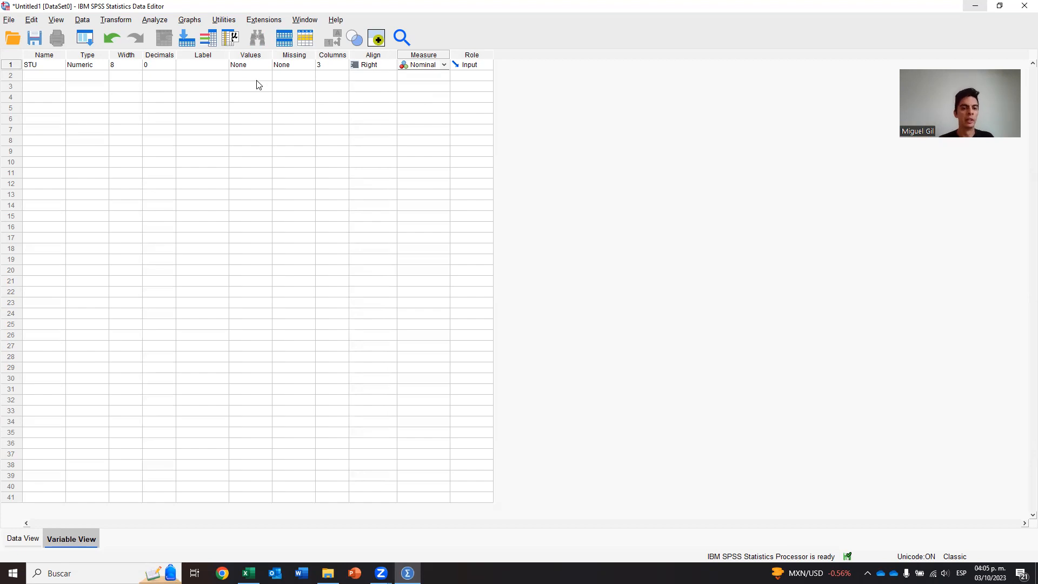
Check the second code in the Excel sheet and add it in SPSS as a variable named FEM.
key("alt+Tab")
left_click(134, 144)
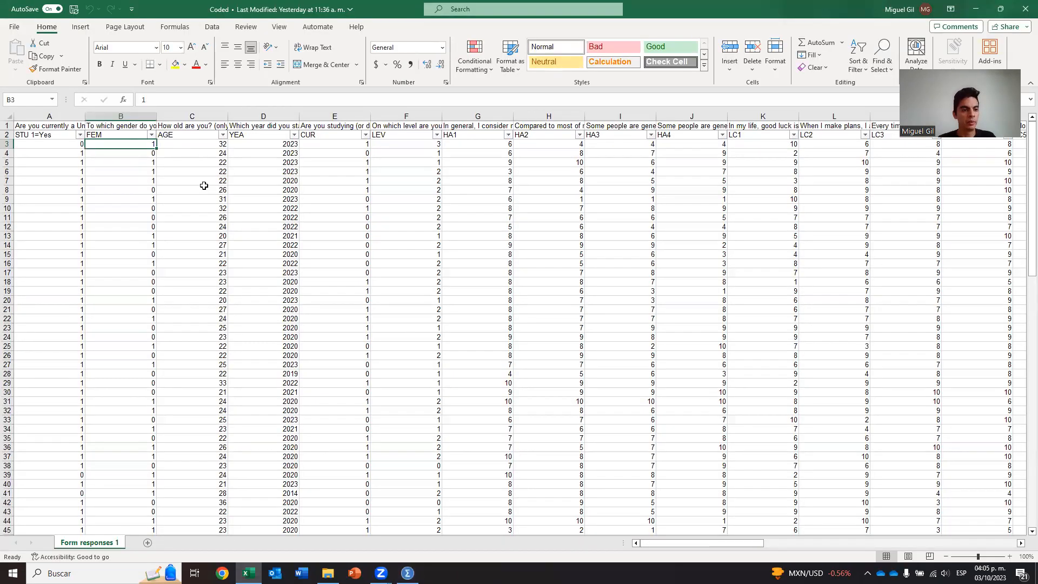
key("alt+Tab")
left_click(51, 85)
left_click(46, 76)
type("FEM")
key("Return")
Set the FEM variable's decimals to 0 and its column width to 3.
key("Up")
key("Right")
key("Right")
key("Right")
type("0")
key("Return")
key("Right")
key("Right")
key("Right")
key("Right")
key("Up")
type("3")
key("Return")
Set the measurement level of the FEM variable to Nominal.
key("Right")
key("Right")
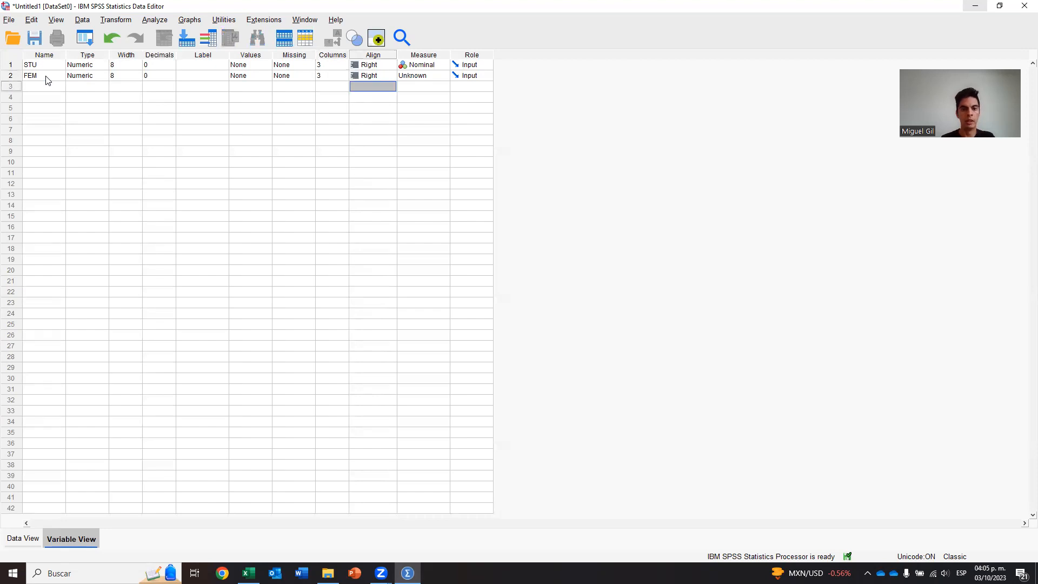
key("Up")
left_click(422, 79)
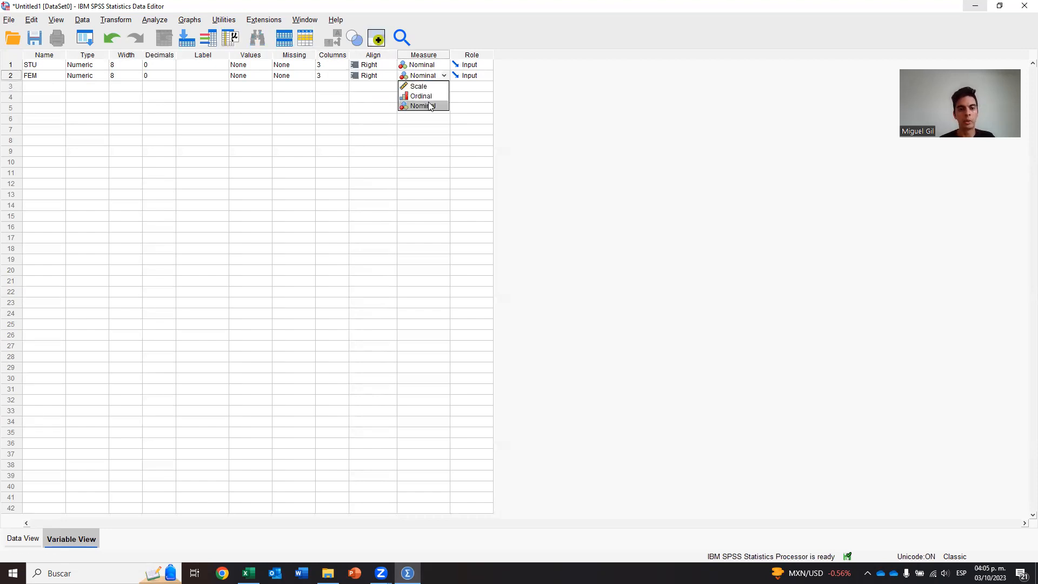
left_click(430, 107)
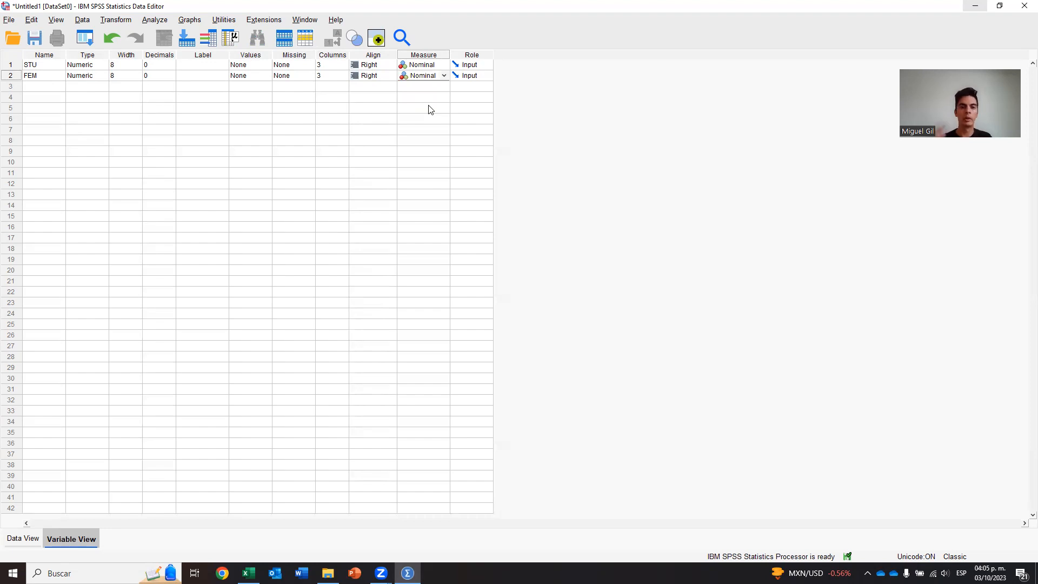
Check the next code in the Excel sheet and add a third variable named AGE in SPSS.
key("alt+Tab")
key("alt+Tab")
left_click(49, 86)
type("AGE")
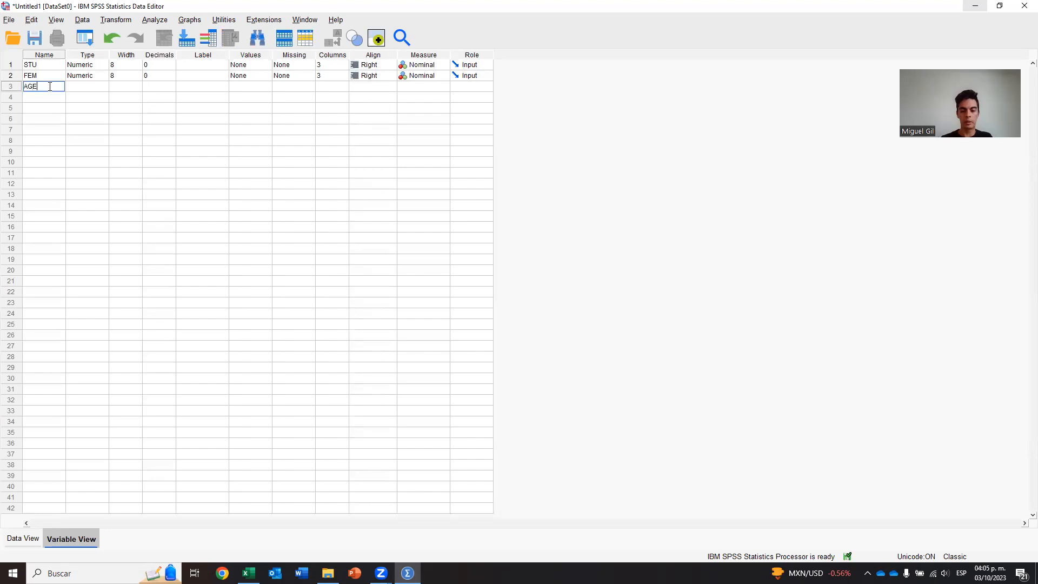
key("Return")
Set the AGE variable's decimals to 0 and its column width to 3.
key("Right")
key("Right")
key("Right")
key("Up")
type("0")
key("Return")
key("Right")
key("Right")
key("Right")
key("Right")
key("Up")
type("3")
key("Return")
Set the measurement level of the AGE variable to Scale.
key("Right")
key("Right")
key("Up")
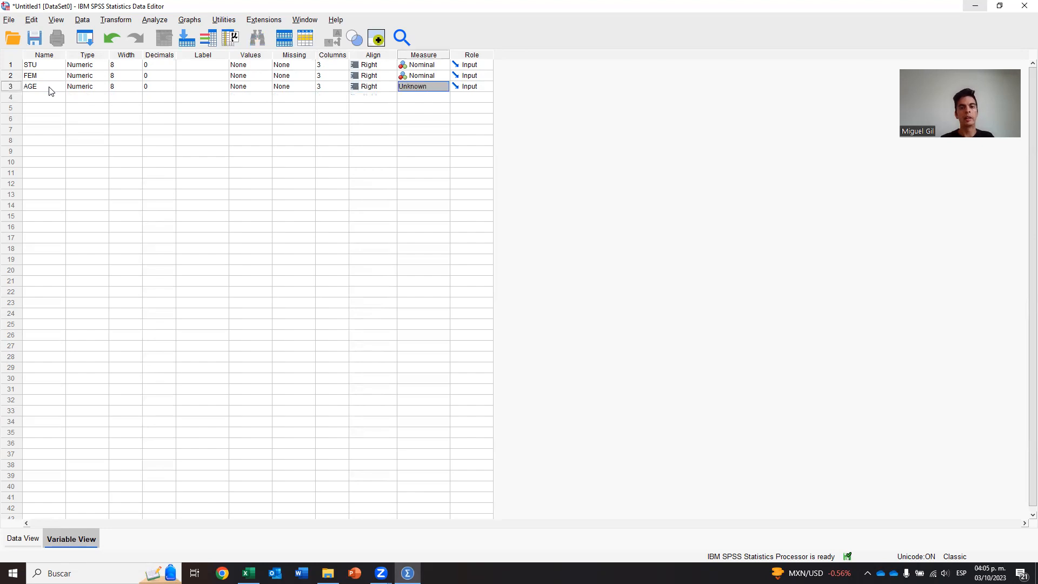
left_click(427, 87)
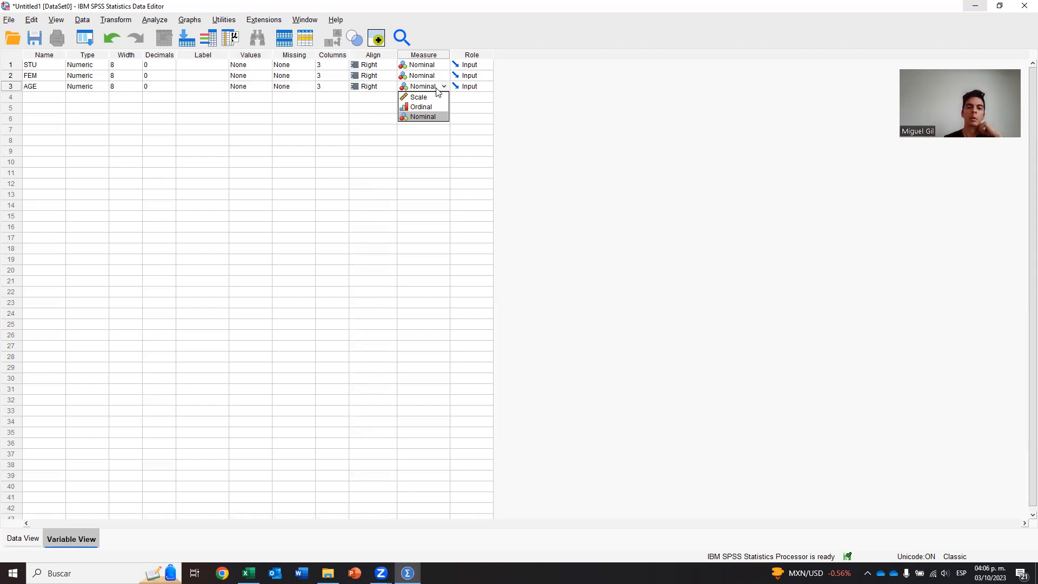
left_click(425, 98)
left_click(424, 90)
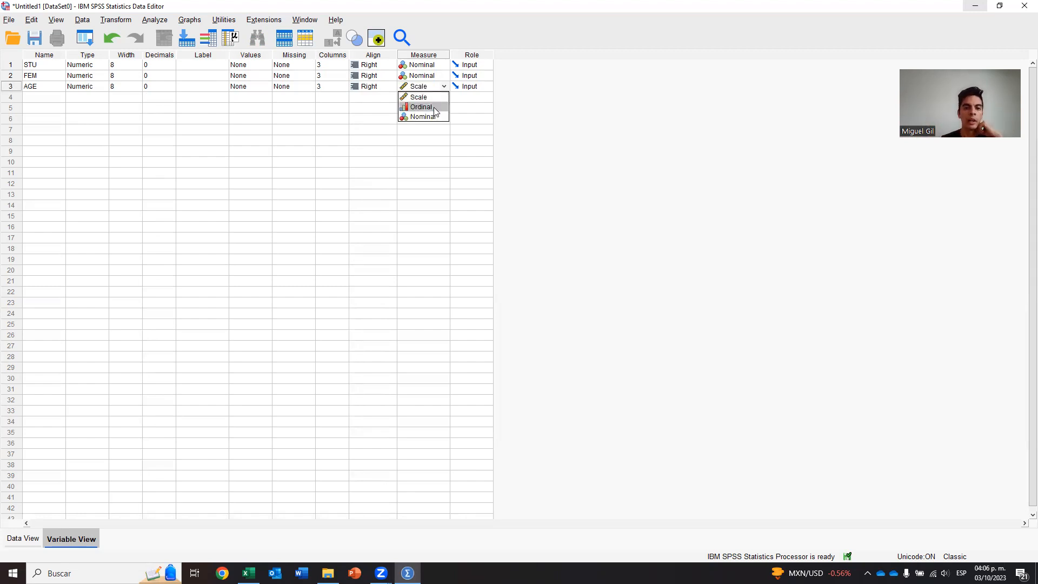
left_click(431, 97)
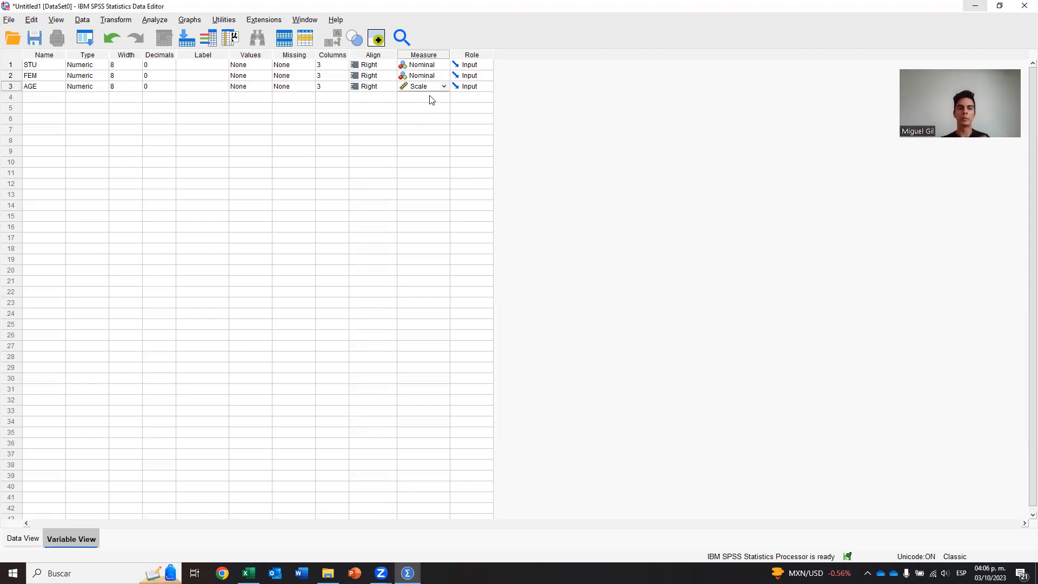
Check the fourth code in the Excel sheet and add the variable YEA in SPSS with 0 decimals.
key("alt+Tab")
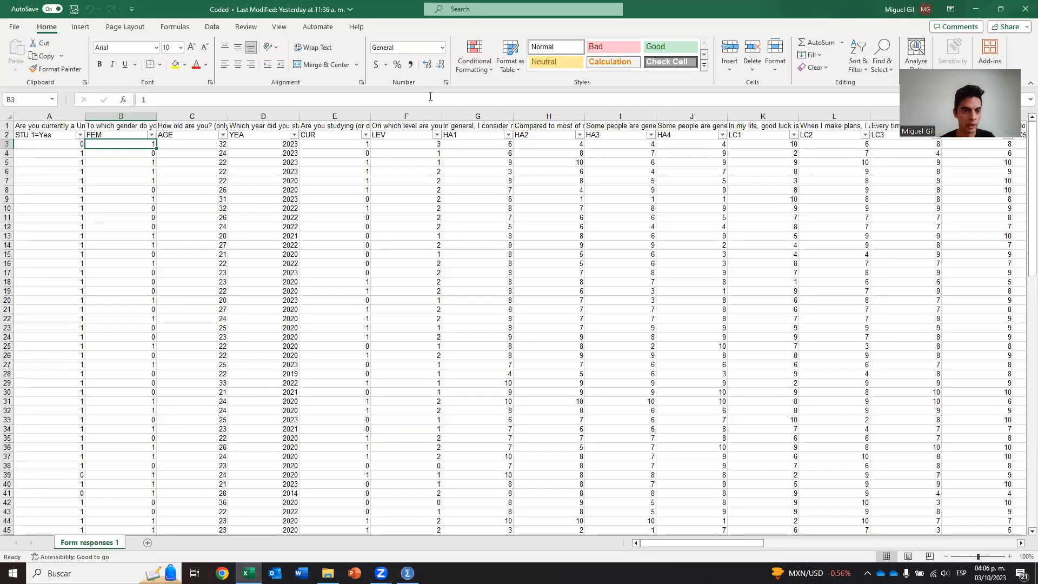
key("alt+Tab")
left_click(35, 97)
type("YE")
key("Right")
key("Right")
key("Up")
key("Right")
type("0")
key("Return")
Set the YEA variable's column width to 3 and its measurement level to Scale.
key("Right")
key("Right")
key("Right")
key("Up")
key("Right")
type("3")
key("Return")
left_click(417, 98)
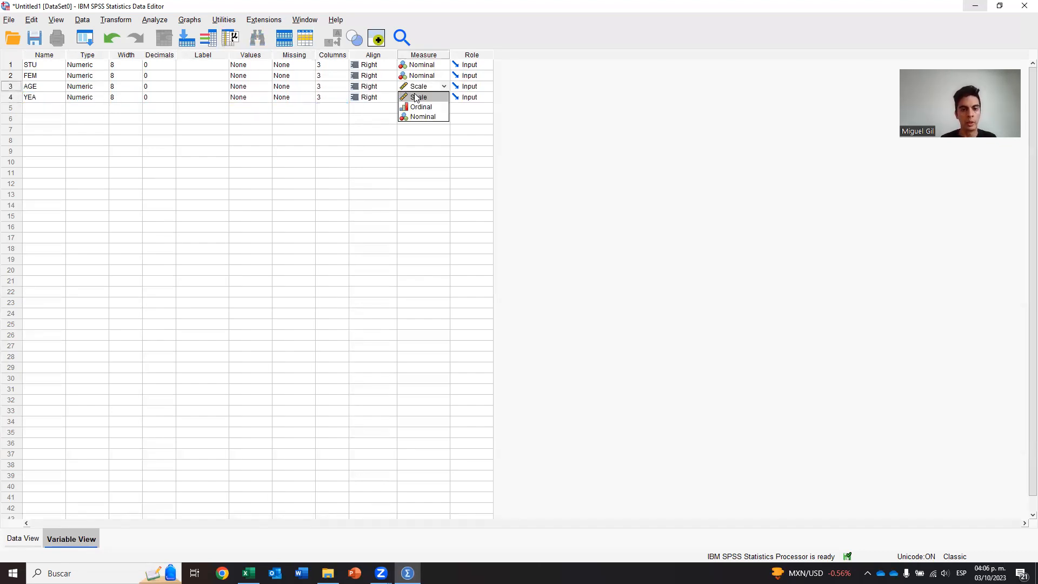
left_click(417, 105)
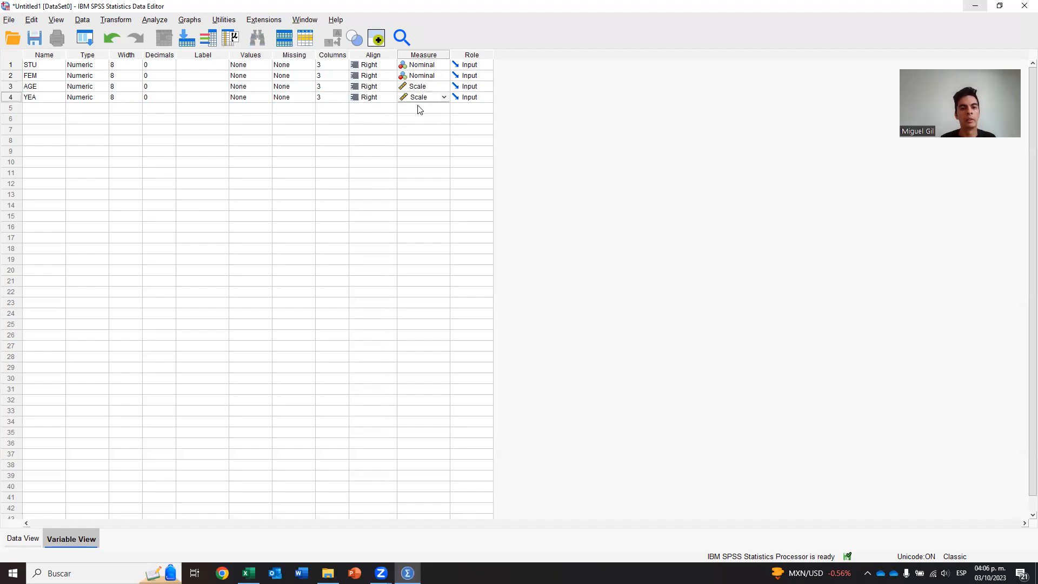
Look up the code in cell E2 of the Excel sheet and add a fifth variable named CUR in SPSS.
key("alt+Tab")
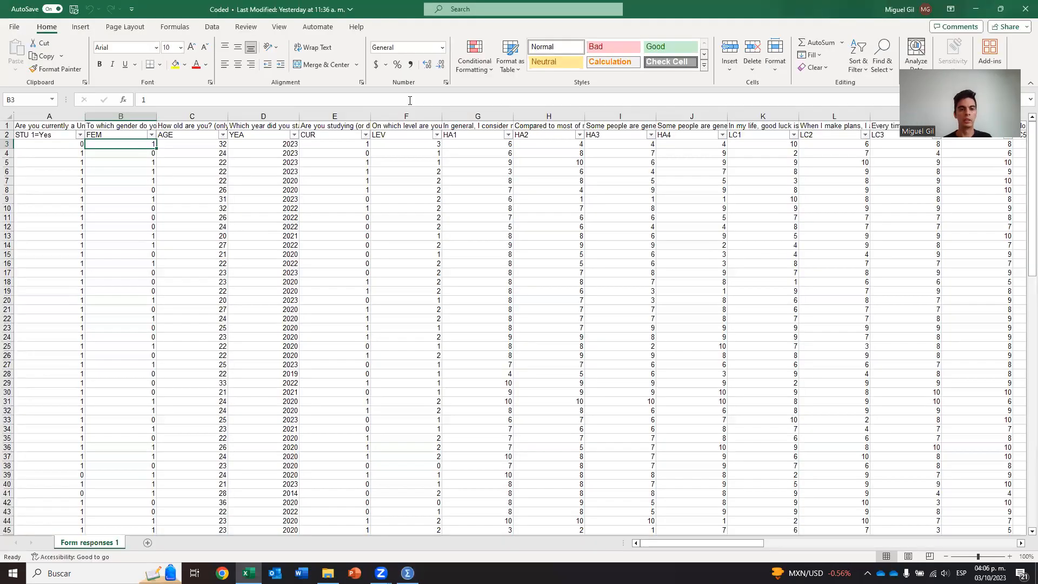
key("Right")
key("Right")
key("Right")
key("Up")
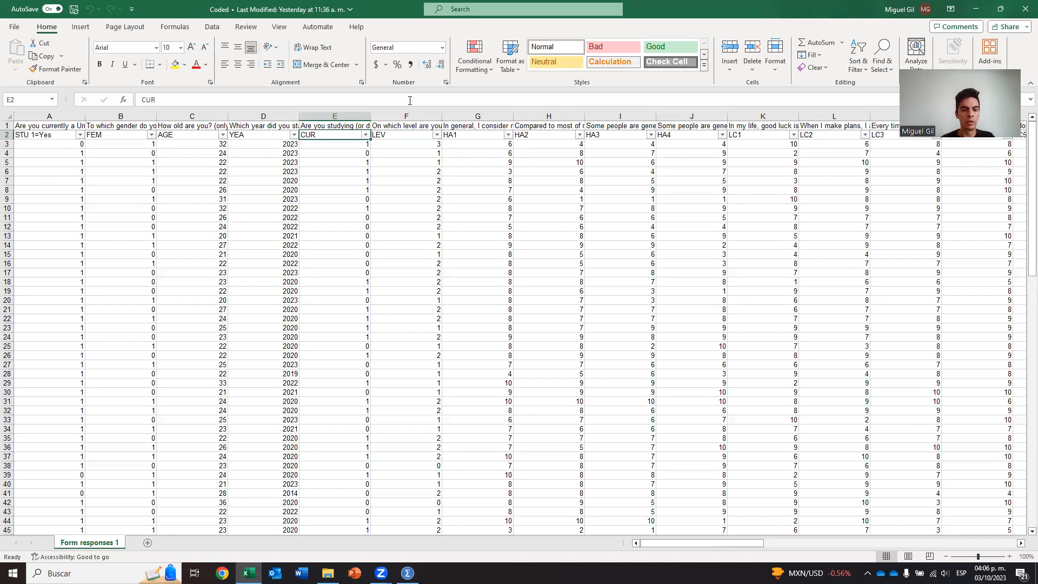
key("alt+Tab")
left_click(49, 108)
type("CUR")
key("Return")
Set the CUR variable's decimals to 0 and its column width to 3.
key("Right")
key("Right")
key("Right")
key("Up")
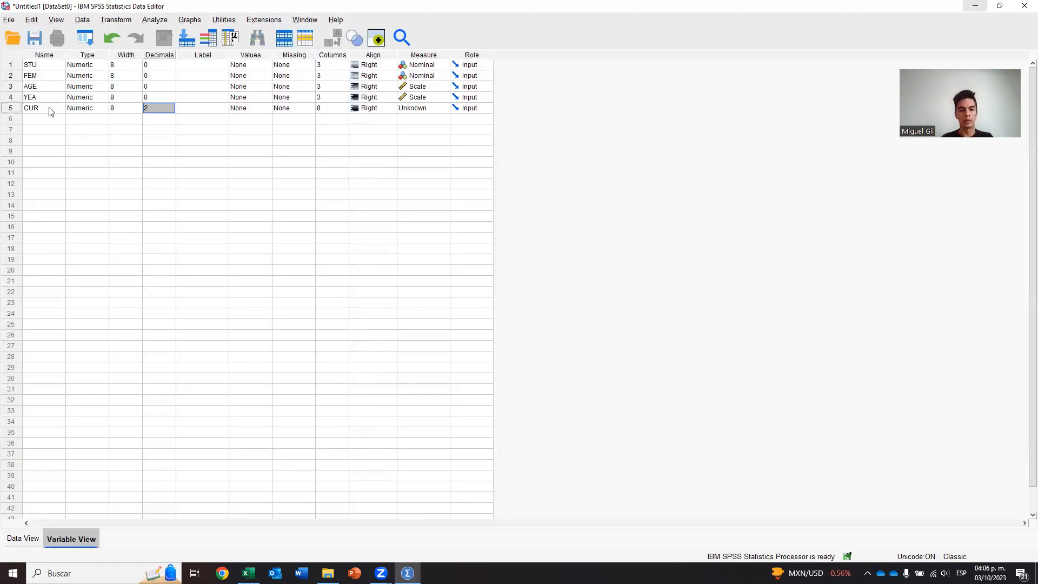
type("0")
key("Return")
key("Right")
key("Right")
key("Right")
key("Right")
key("Up")
type("3")
key("Return")
Set the measurement level of the CUR variable to Nominal.
key("Right")
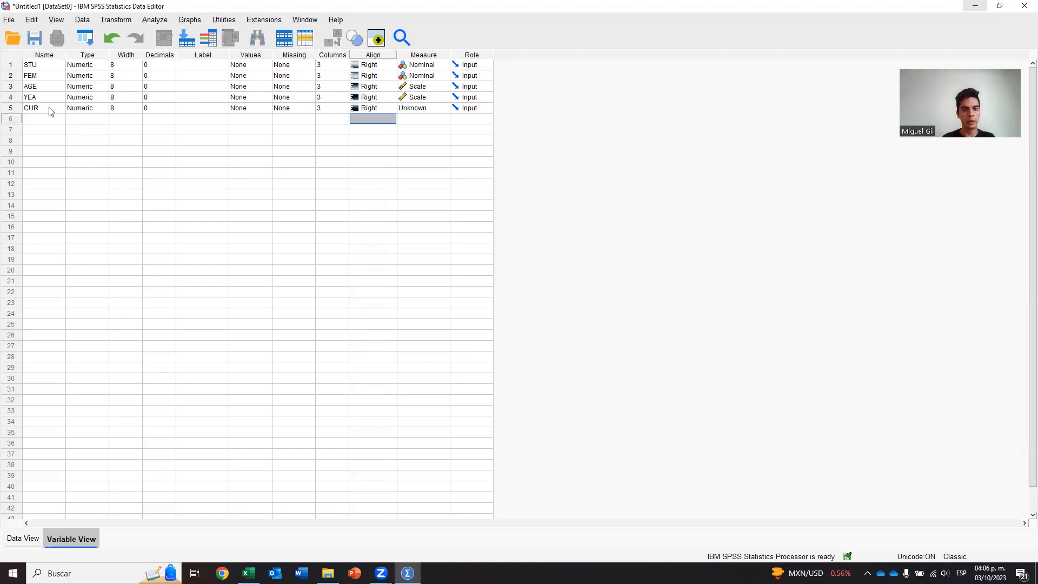
key("Right")
key("Up")
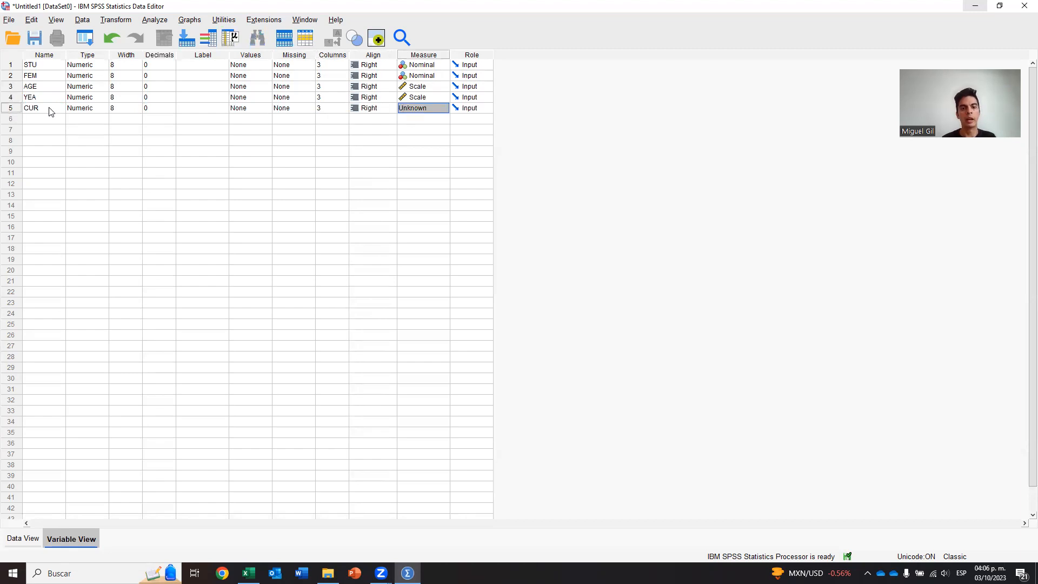
left_click(414, 111)
left_click(423, 139)
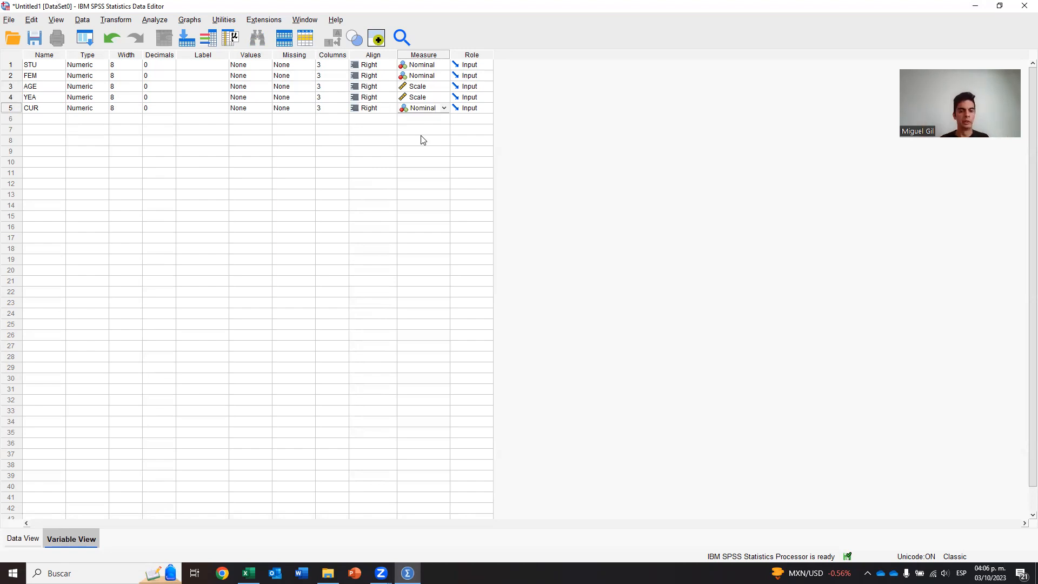
Look up the code following CUR in the Excel sheet and add a sixth variable named LEV in SPSS.
key("alt+Tab")
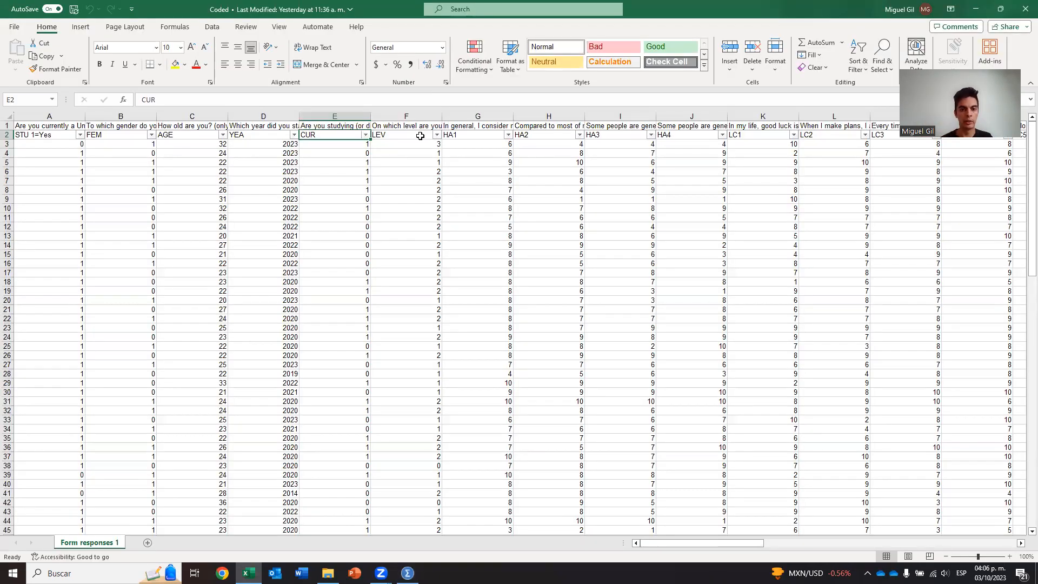
key("alt+Tab")
left_click(44, 119)
type("LEV")
key("Return")
Set the LEV variable's decimals to 0 and its column width to 3.
key("Right")
key("Right")
key("Right")
key("Up")
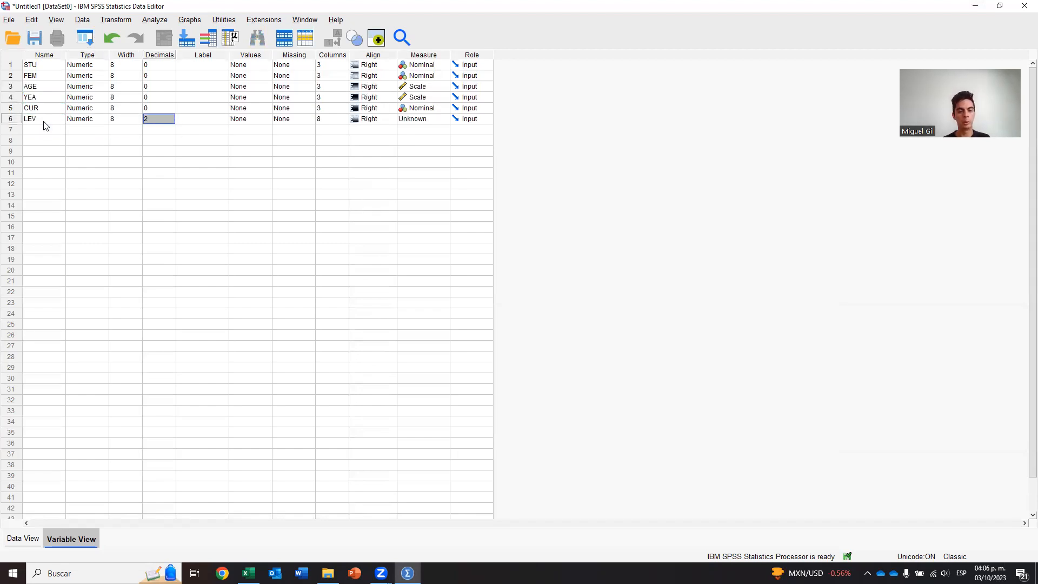
type("0")
key("Return")
key("Right")
key("Right")
key("Right")
key("Right")
key("Up")
type("3")
key("Return")
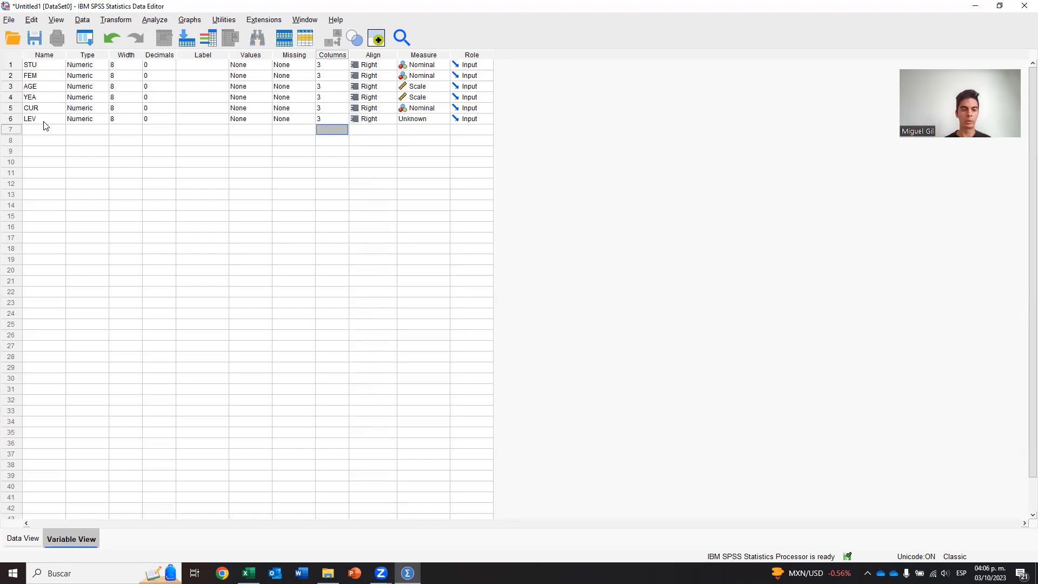
Set the measurement level of the LEV variable to Ordinal.
left_click(432, 119)
left_click(444, 119)
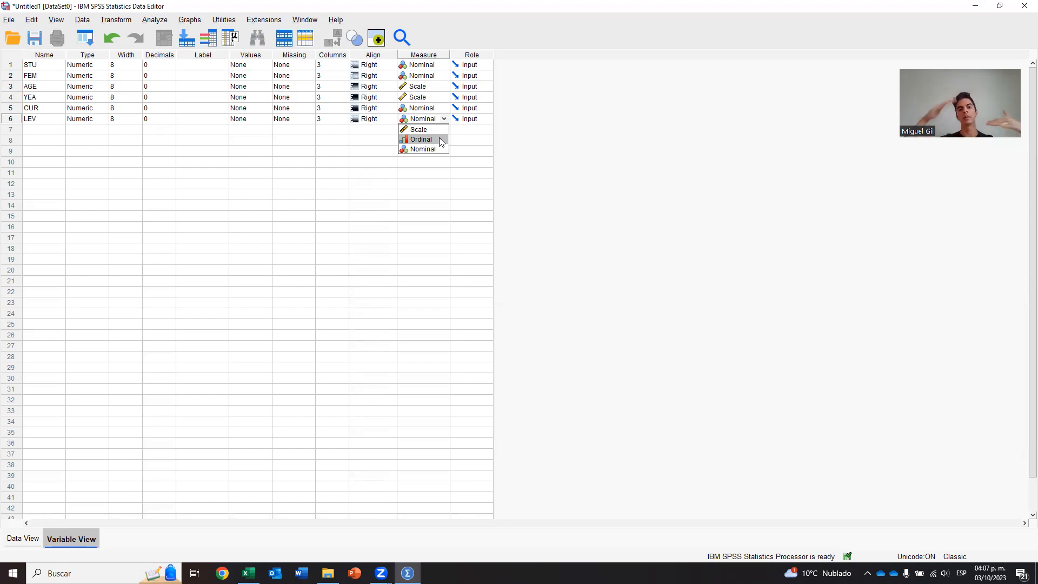
left_click(441, 140)
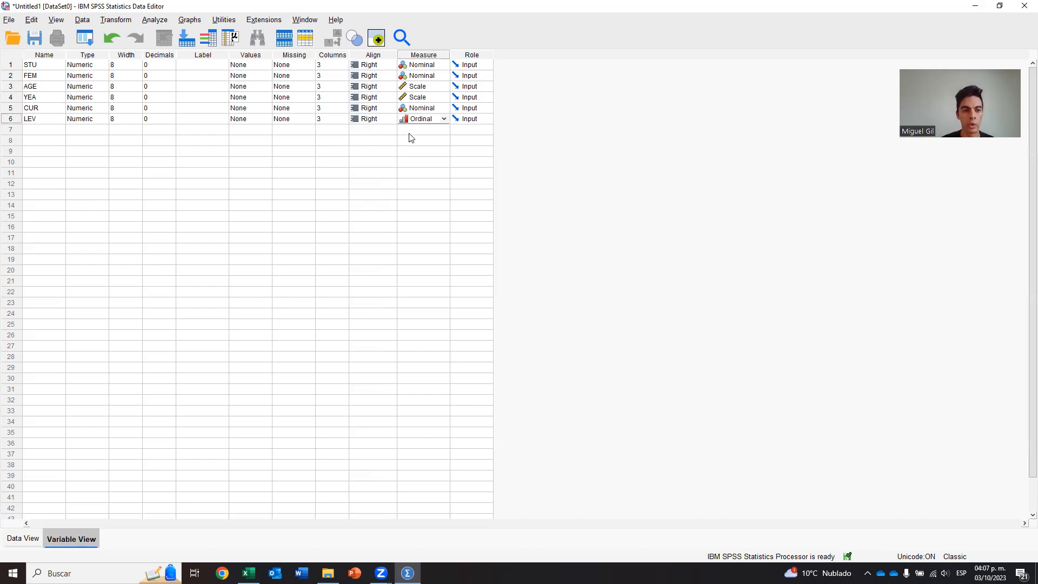
Look up the code in cell G2 of the Excel sheet and add a seventh variable named HA1 in SPSS.
key("alt+Tab")
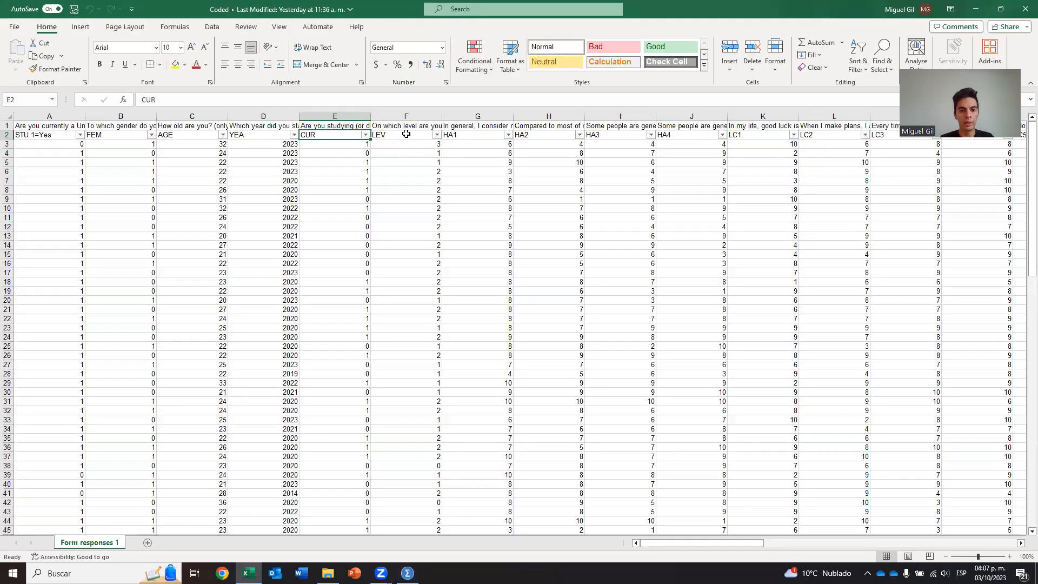
left_click(473, 136)
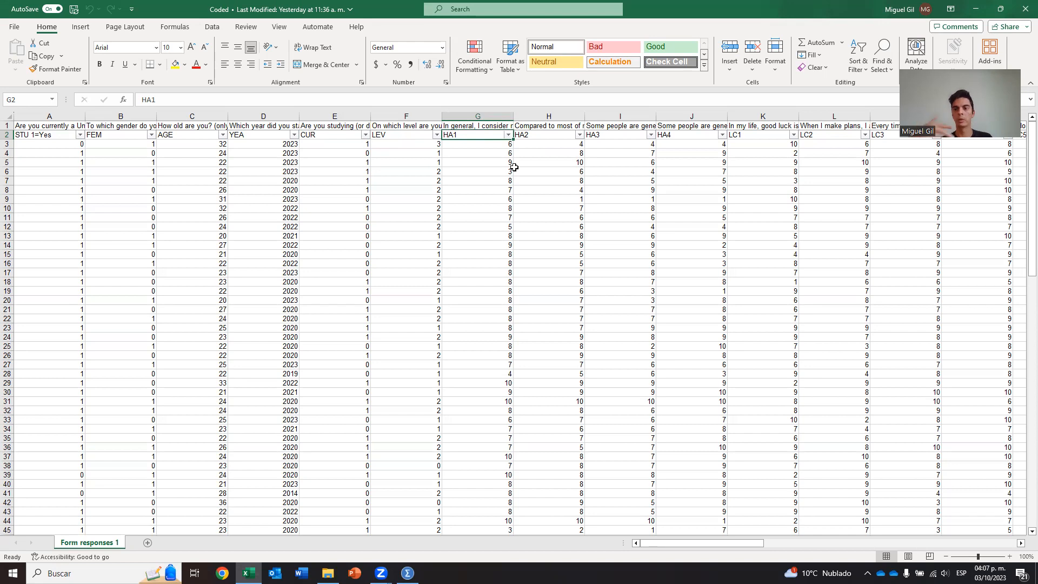
key("alt+Tab")
left_click(55, 130)
type("HA1")
key("Return")
Add three more variables named HA2, HA3 and HA4 below HA1.
type("HA")
key("Return")
type("2")
key("Return")
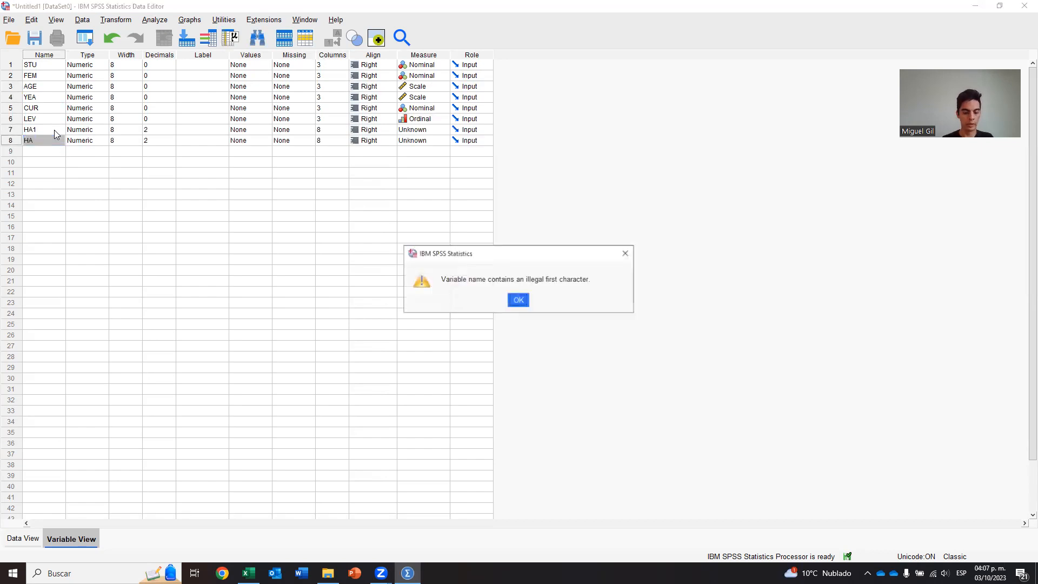
key("Return")
type("HA2")
key("Return")
type("HA3")
key("Return")
type("HA4")
key("Return")
Set the decimals of the variables HA1 to HA4 to 0.
key("Up")
key("Up")
key("Up")
key("Right")
key("Right")
key("Up")
key("Up")
key("Right")
key("Down")
type("0")
key("Return")
type("0")
key("Return")
type("0")
key("Return")
type("0")
key("Return")
Set the column width of the variables HA1 to HA4 to 3.
key("Up")
key("Down")
key("Right")
key("Right")
key("Right")
key("Right")
key("Up")
key("Up")
key("Up")
key("Up")
type("3")
key("Return")
type("3")
key("Return")
type("3")
key("Return")
type("3")
key("Return")
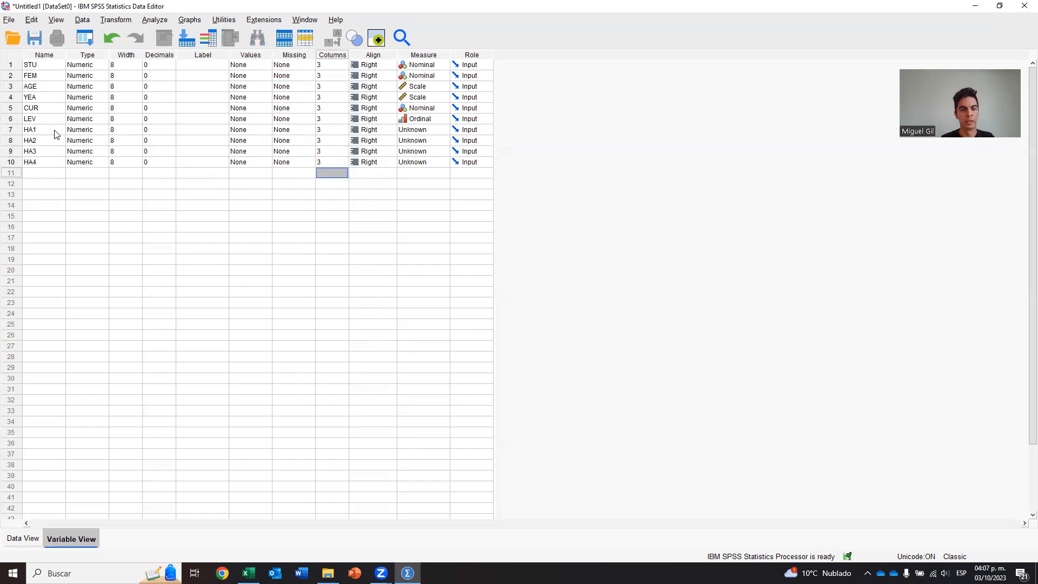
Set the measurement level of the variables HA1 to HA4 to Scale.
left_click(417, 130)
left_click(418, 140)
left_click(423, 142)
left_click(423, 142)
left_click(423, 151)
left_click(422, 152)
left_click(422, 165)
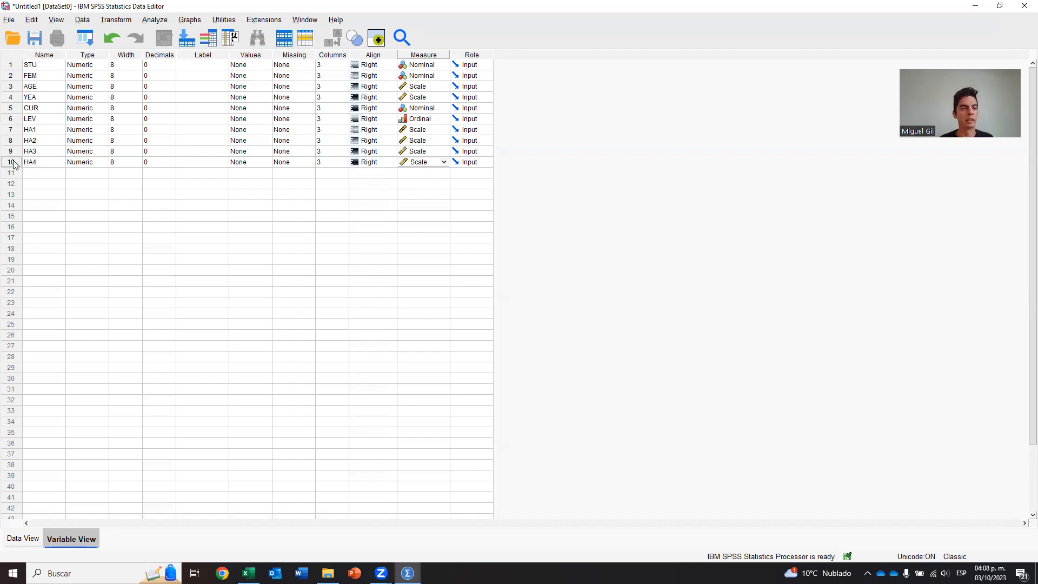
Copy the complete HA1 variable definition into the six empty rows 11 to 16.
left_click(17, 131)
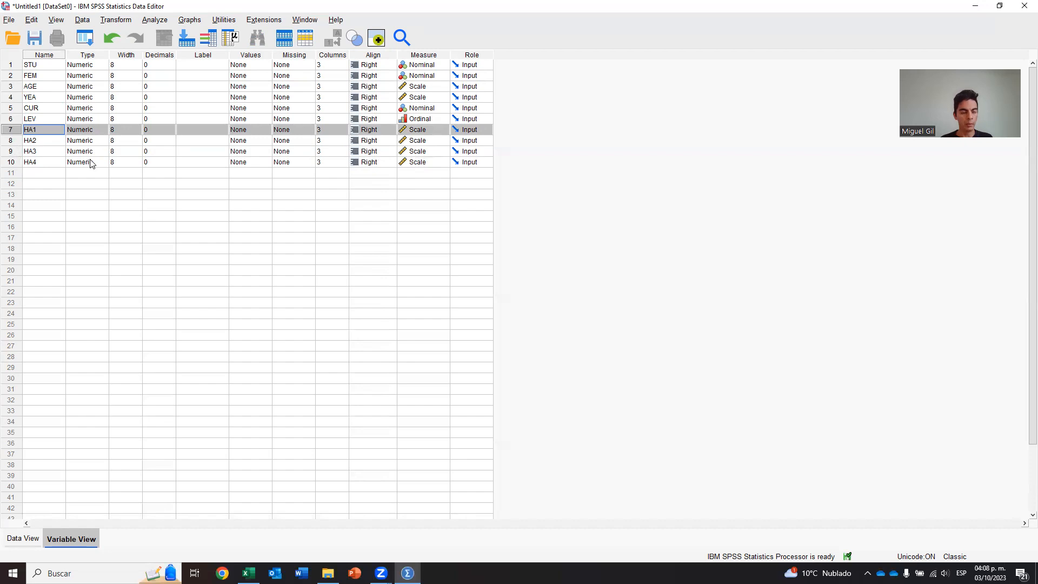
left_click_drag(15, 173, 13, 228)
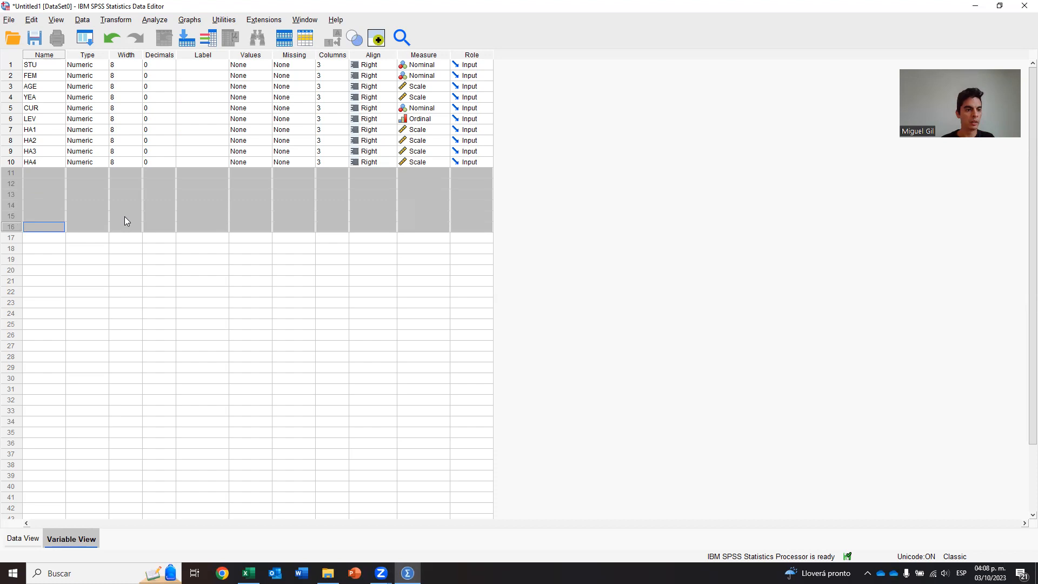
type("VAR00001\tNumeric\t8\t0\t\tNone\tNone\t3\tRight\tScale\tInput VAR00002\tNumeric\t8\t0\t\tNone\tNone\t3\tRight\tScale\tInput VAR00003\tNumeric\t8\t0\t\tNone\tNone\t3\tRight\tScale\tInput VAR00004\tNumeric\t8\t0\t\tNone\tNone\t3\tRight\tScale\tInput VAR00005\tNumeric\t8\t0\t\tNone\tNone\t3\tRight\tScale\tInput VAR00006\tNumeric\t8\t0\t\tNone\tNone\t3\tRight\tScale\tInput")
Rename the six copied variables in rows 11 to 16 as LC1, LC2, LC3, LC4, LC5 and LC6.
key("Up")
key("Up")
key("Up")
key("Up")
key("Up")
type("LC1")
key("Return")
type("LC2")
key("Return")
type("LC3")
key("Return")
type("LC4")
key("Return")
type("LC5")
key("Return")
type("LC6")
key("Return")
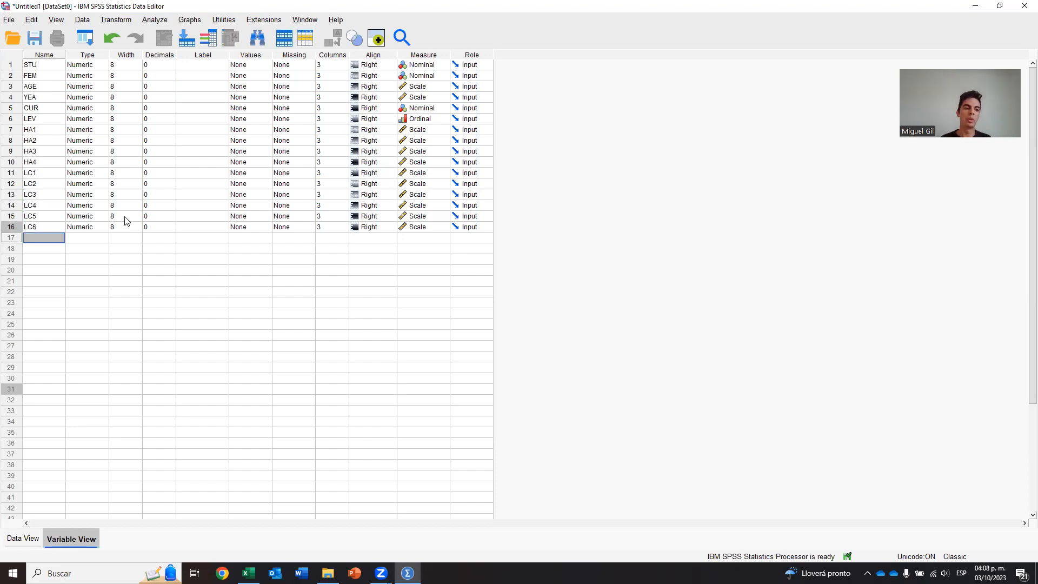